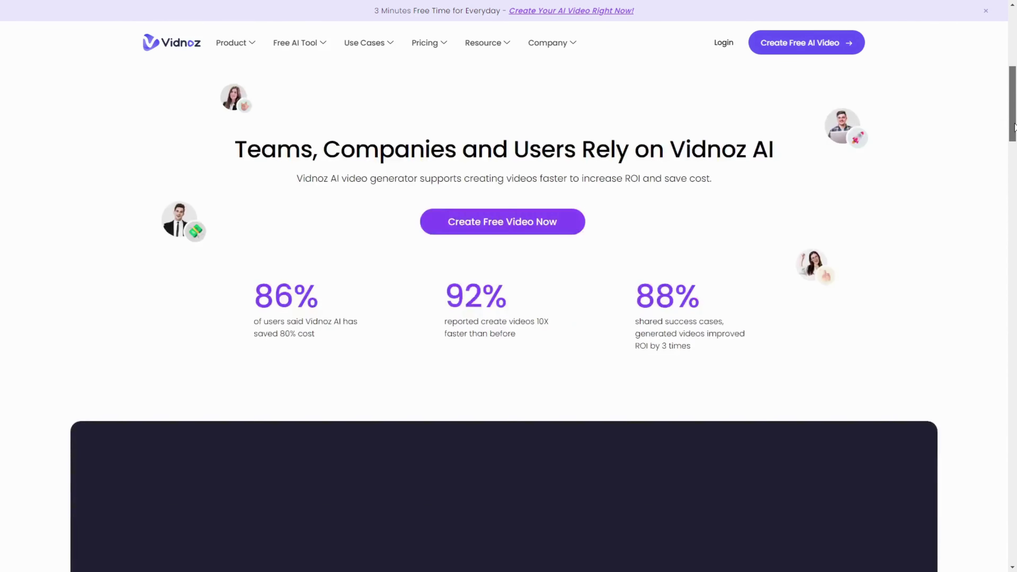
pyautogui.scroll(-10, 1014, 128)
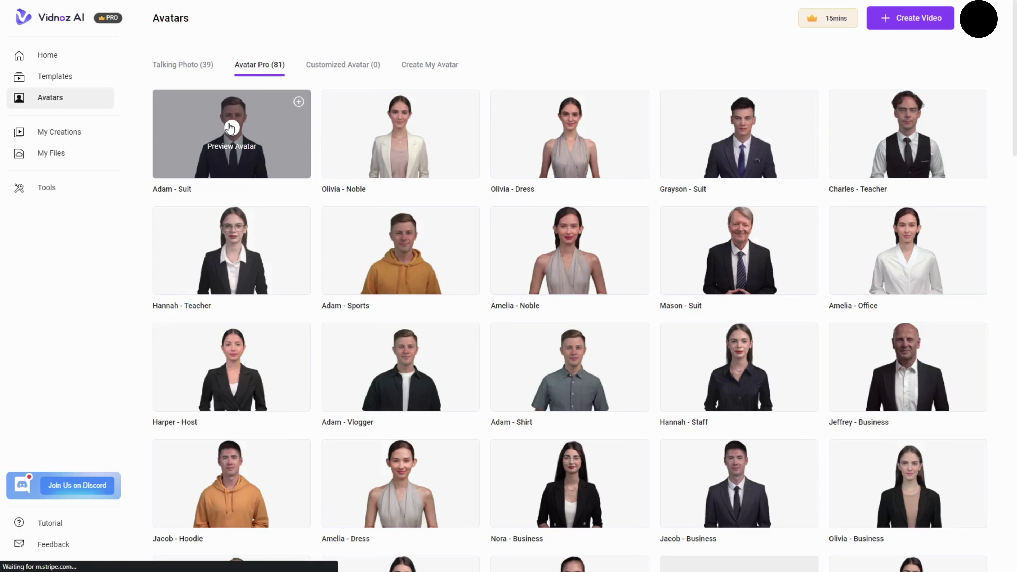
# Play the Adam - Suit avatar preview and create a Landscape video from it
pyautogui.click(258, 143)
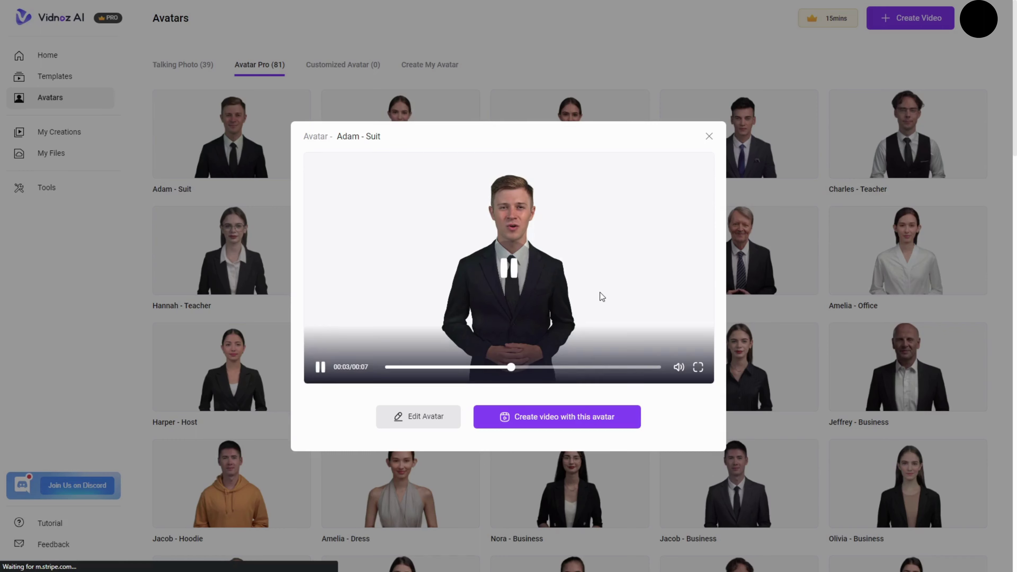
pyautogui.moveTo(540, 427)
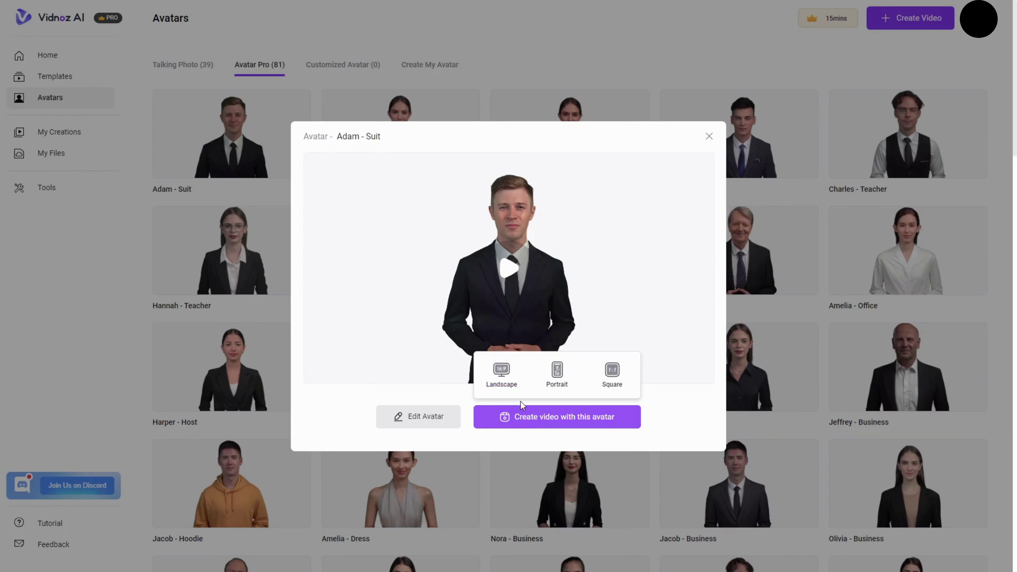
pyautogui.click(509, 379)
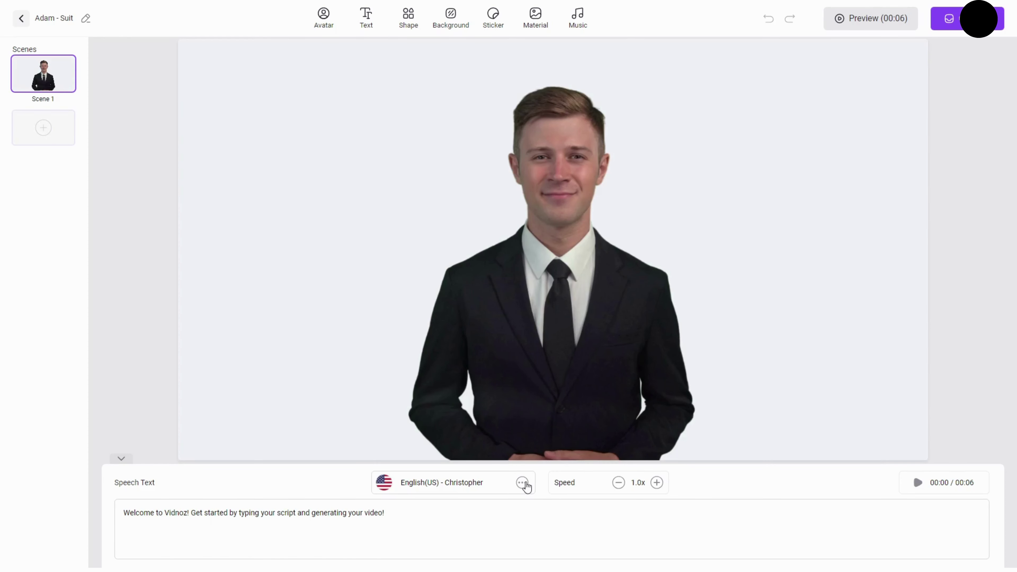
# Open the voice list, filter it to female then male voices, and scroll through it
pyautogui.click(522, 483)
pyautogui.click(501, 209)
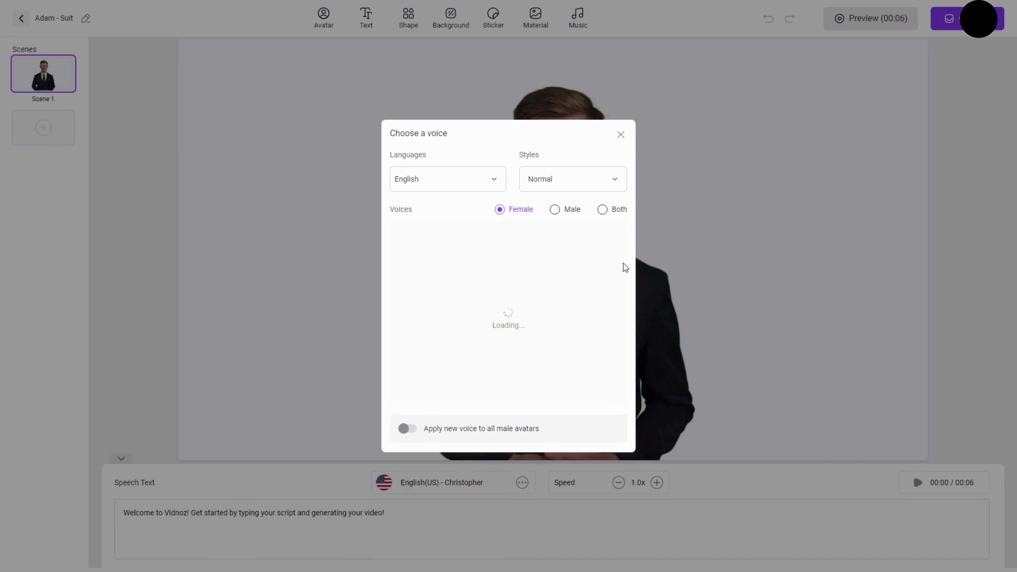
pyautogui.click(567, 211)
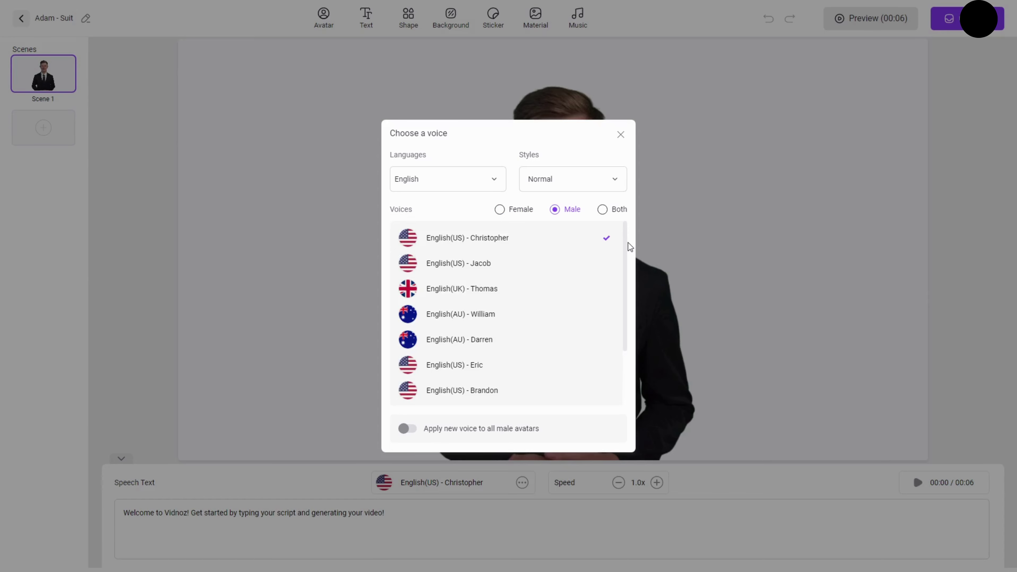
pyautogui.moveTo(626, 236); pyautogui.dragTo(619, 463)
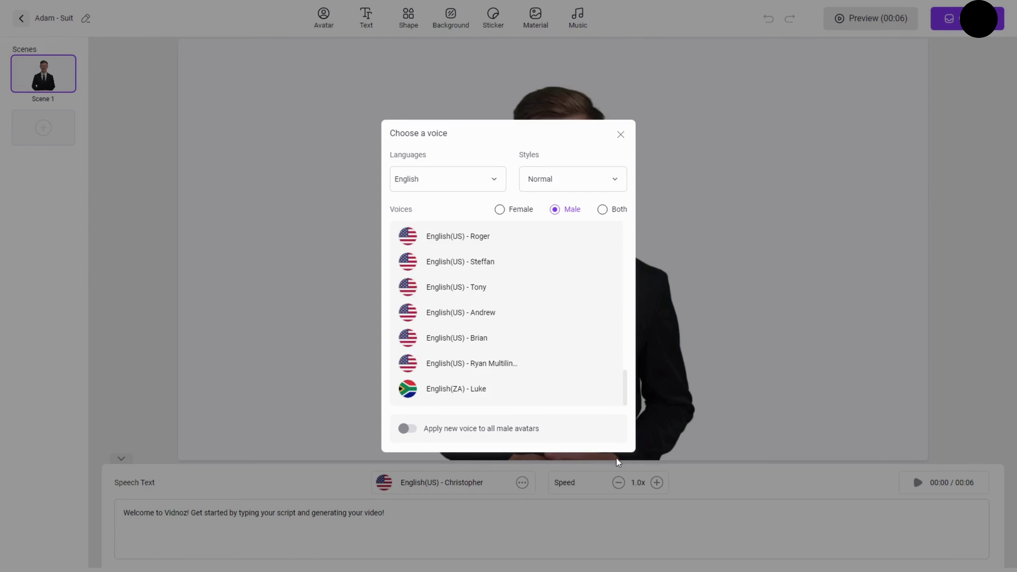
# Browse the language options in the voice Languages dropdown
pyautogui.click(496, 206)
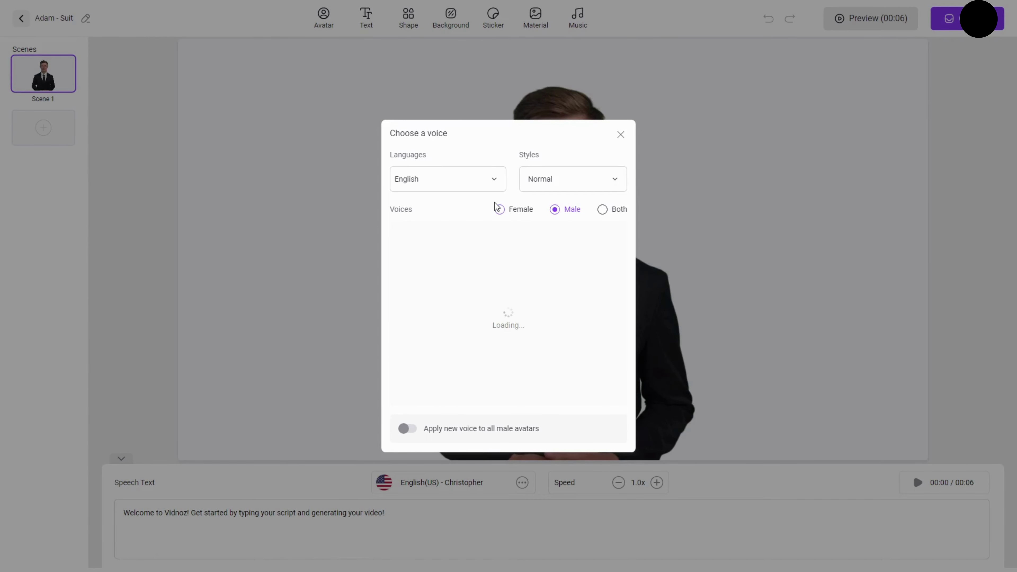
pyautogui.click(494, 184)
pyautogui.moveTo(504, 204); pyautogui.dragTo(506, 307)
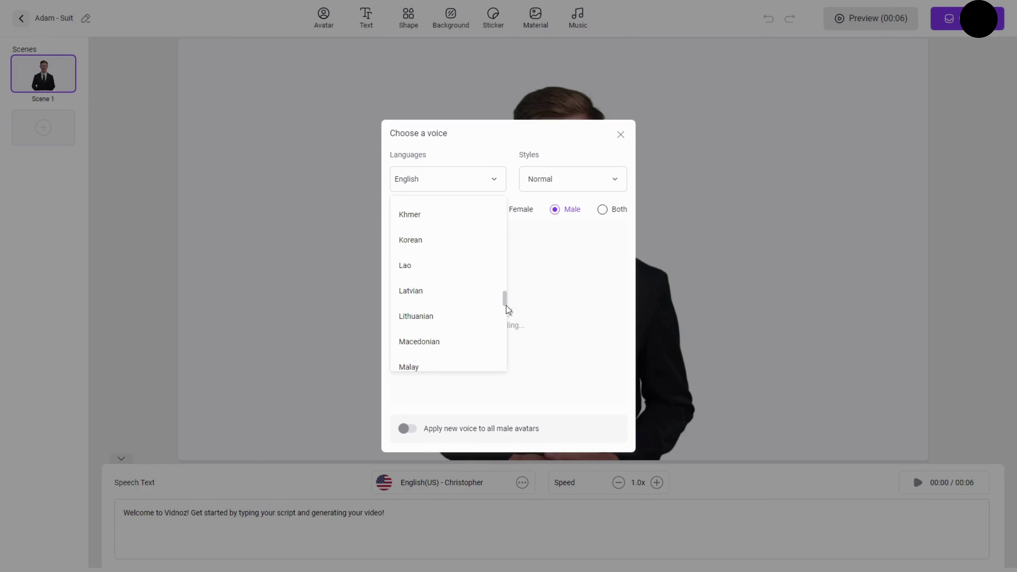
# Check the voice Styles list, then visit the Templates, Avatars and Tools pages
pyautogui.click(614, 179)
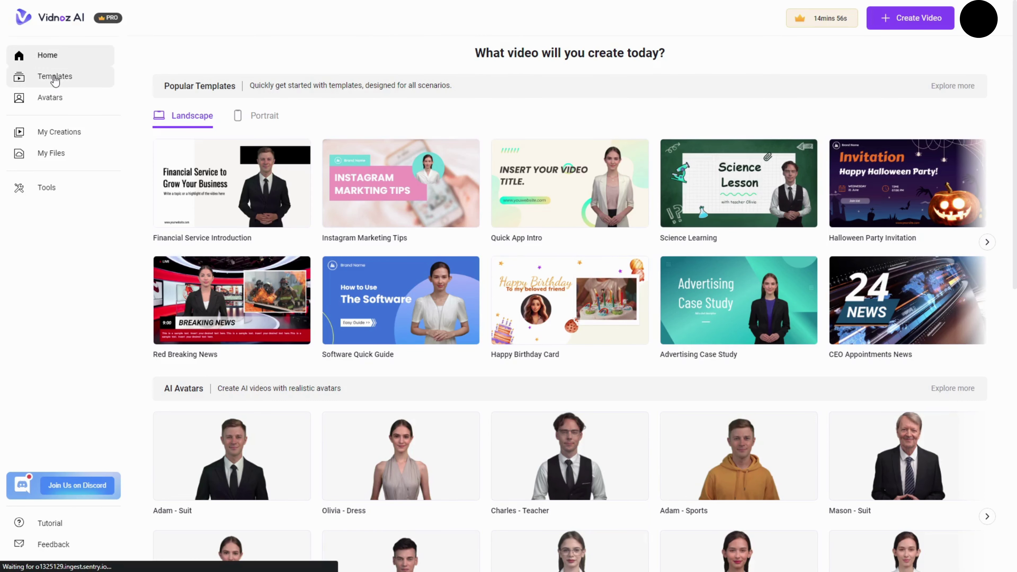
pyautogui.click(55, 77)
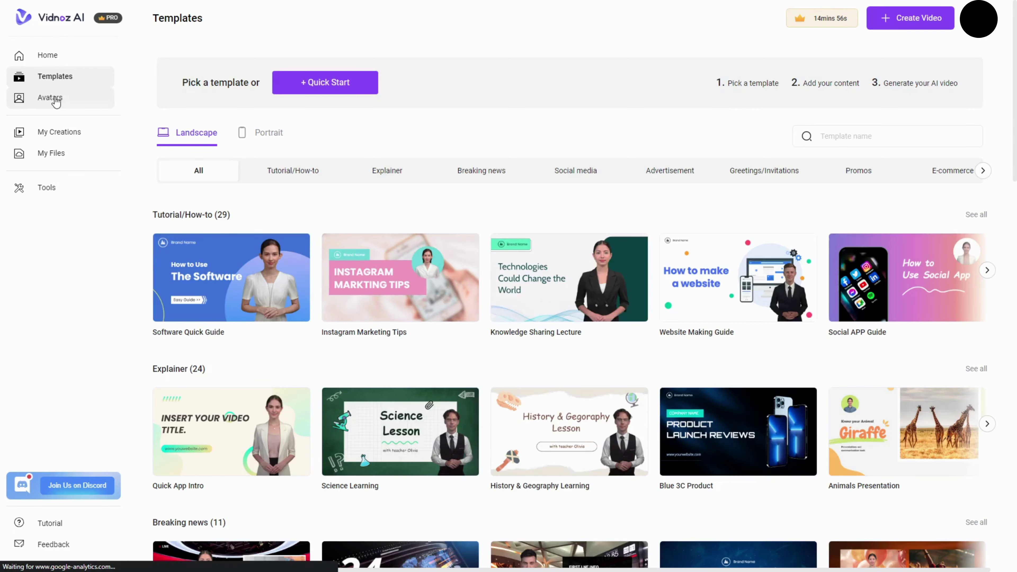
pyautogui.click(50, 98)
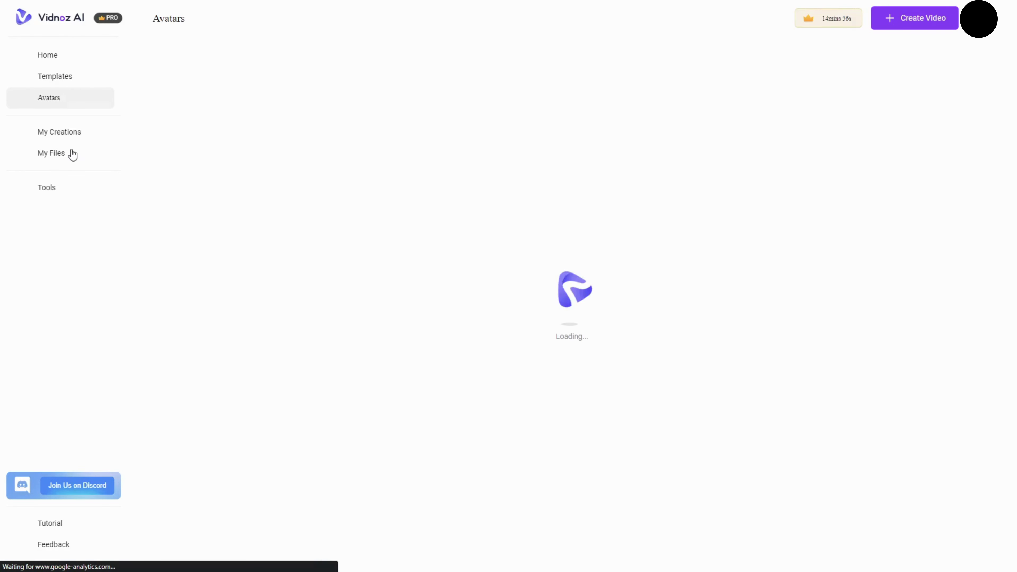
pyautogui.click(75, 192)
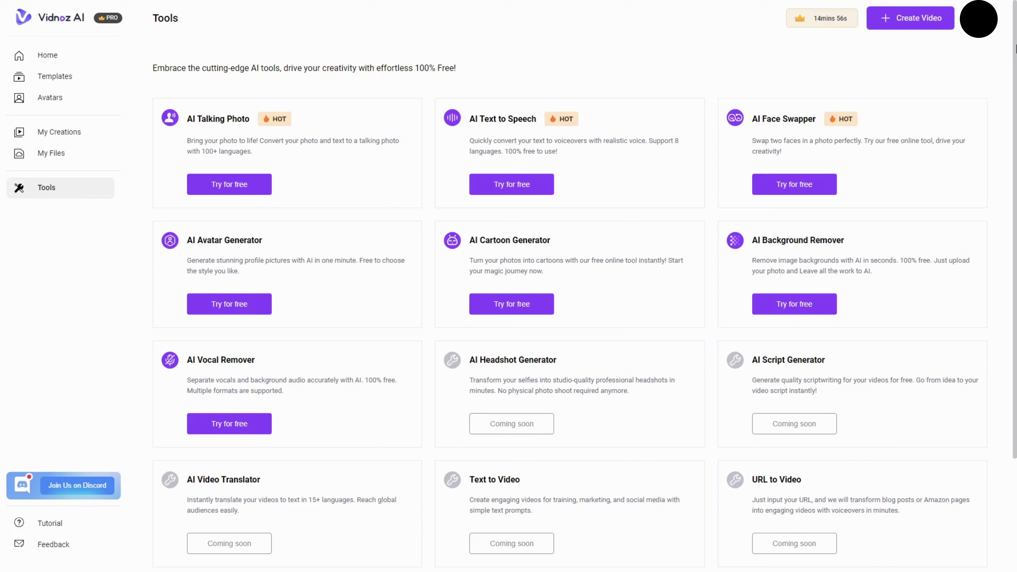
pyautogui.moveTo(1015, 49); pyautogui.dragTo(1016, 70)
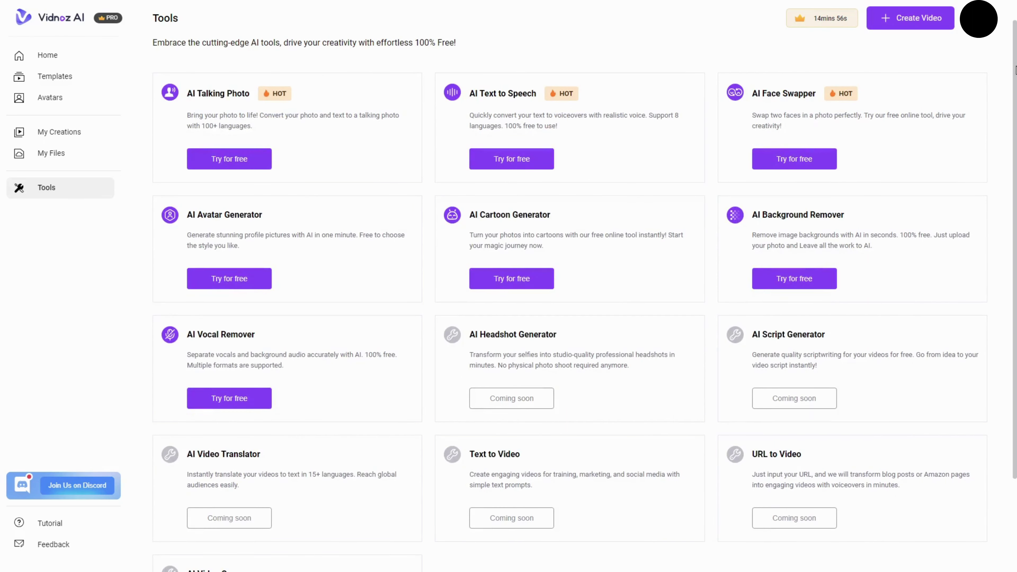
# Browse the home page and full avatar library, then return to the top of the Tutorial/How-to templates
pyautogui.click(778, 51)
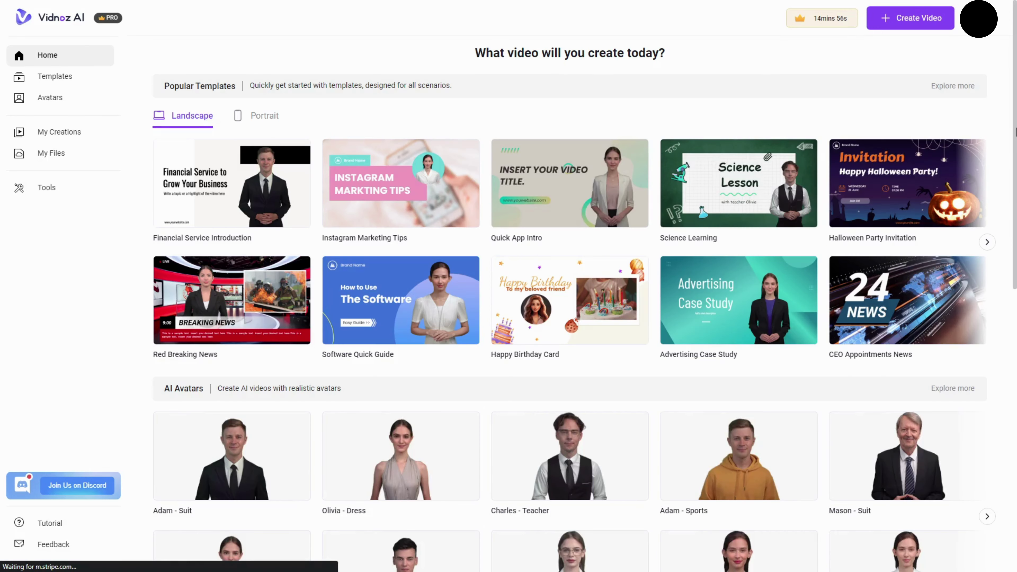
pyautogui.moveTo(1015, 132); pyautogui.dragTo(1015, 196)
pyautogui.click(945, 127)
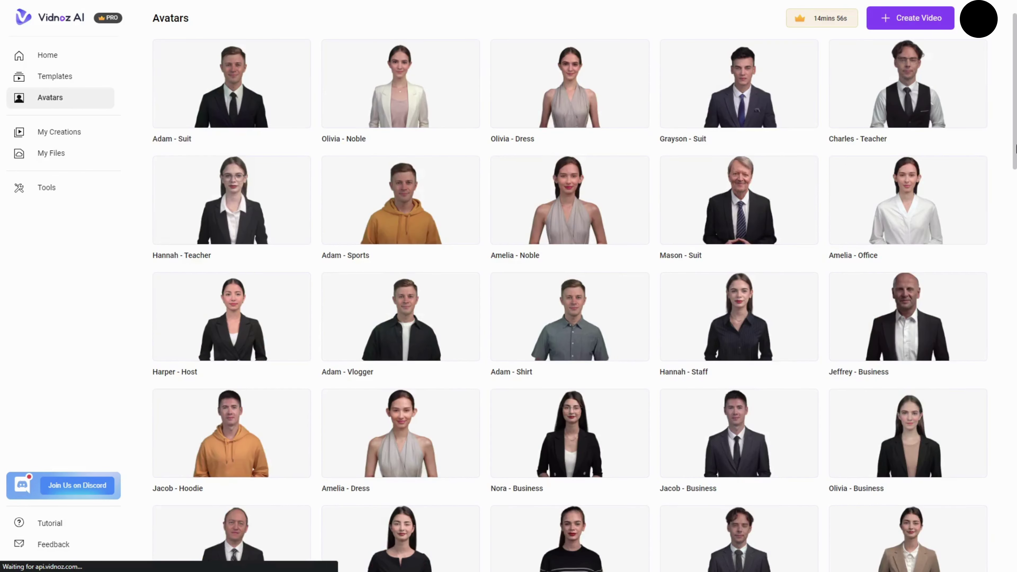
pyautogui.moveTo(1016, 148); pyautogui.dragTo(1016, 314)
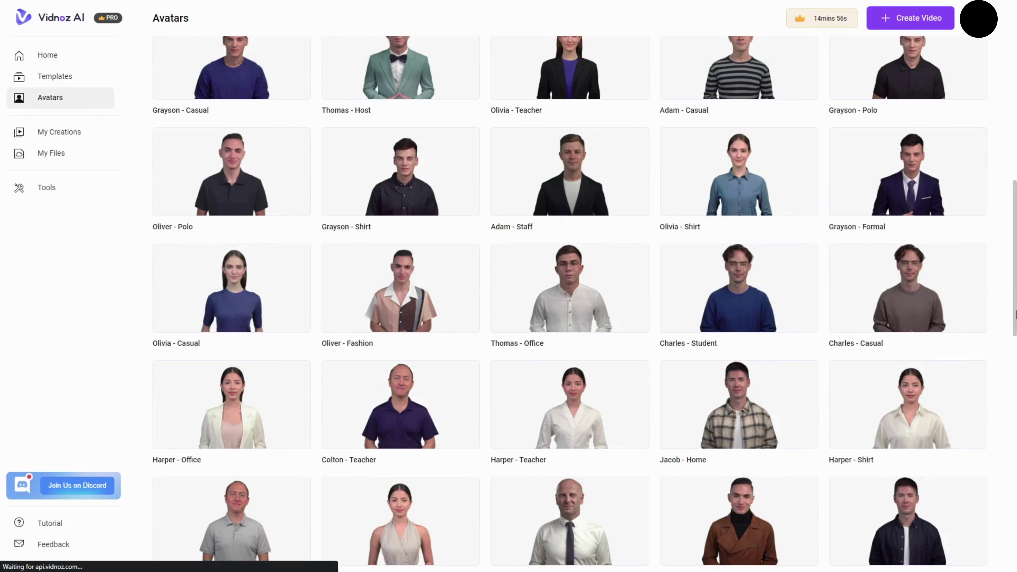
pyautogui.moveTo(1015, 315); pyautogui.dragTo(1016, 547)
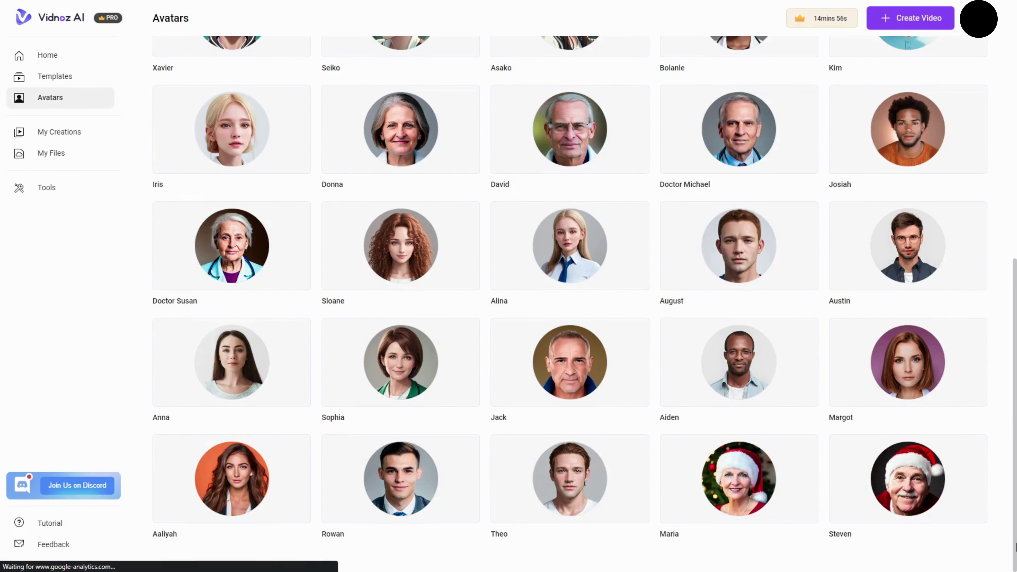
pyautogui.hotkey('alt', 'Left')
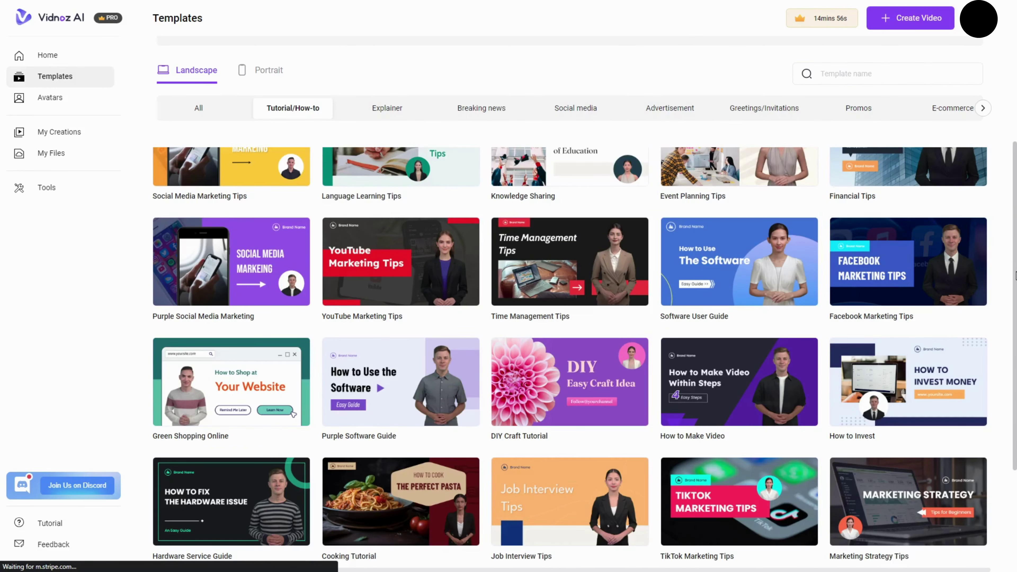
pyautogui.moveTo(1015, 275); pyautogui.dragTo(1014, 69)
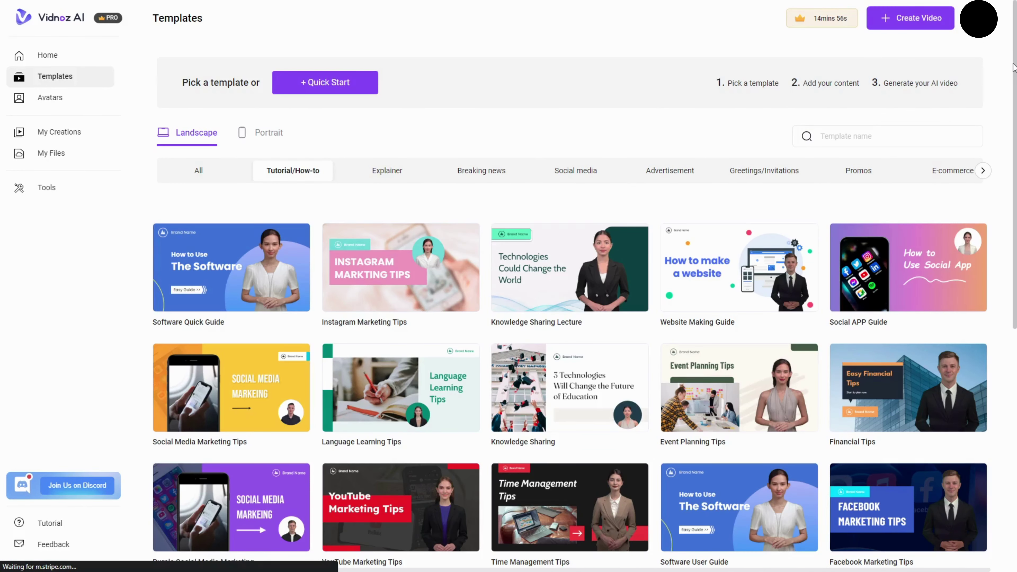
# Start a video from the Social Media Marketing Tips template and move to Scene 2
pyautogui.click(265, 396)
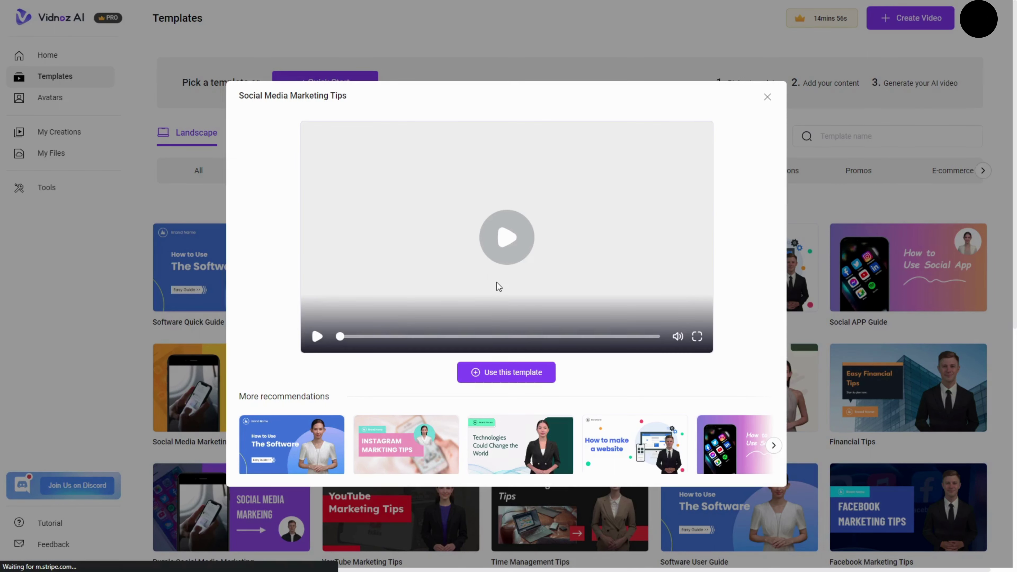
pyautogui.click(528, 372)
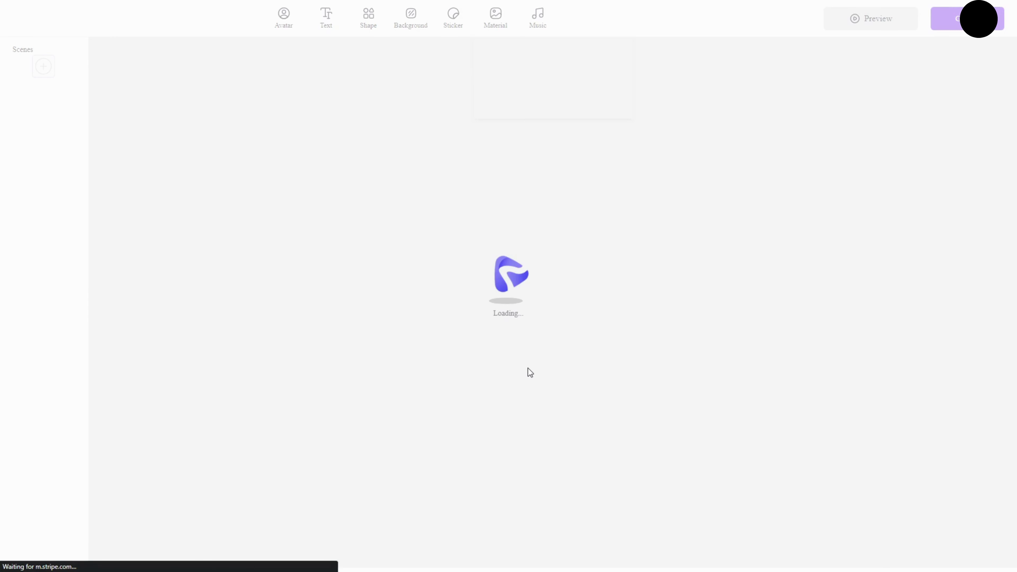
pyautogui.press('Down')
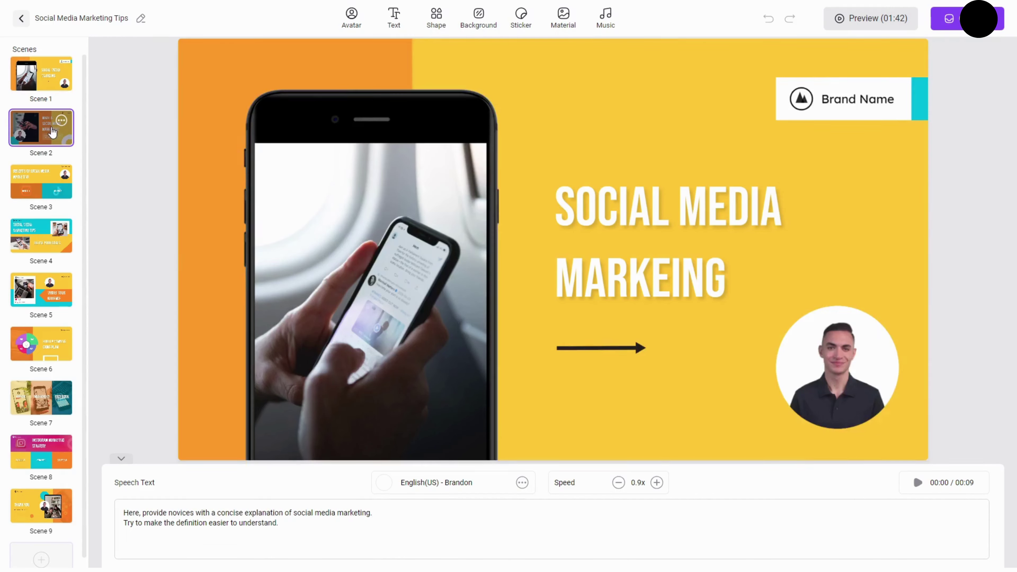
# Show the avatar library for Scene 2 and scroll through it
pyautogui.click(351, 18)
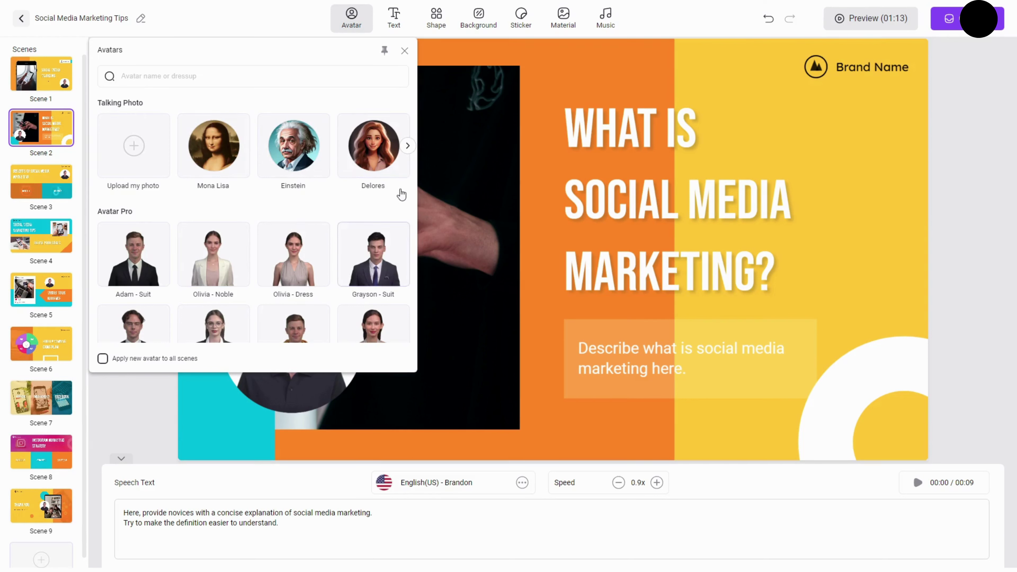
pyautogui.scroll(-1, 361, 256)
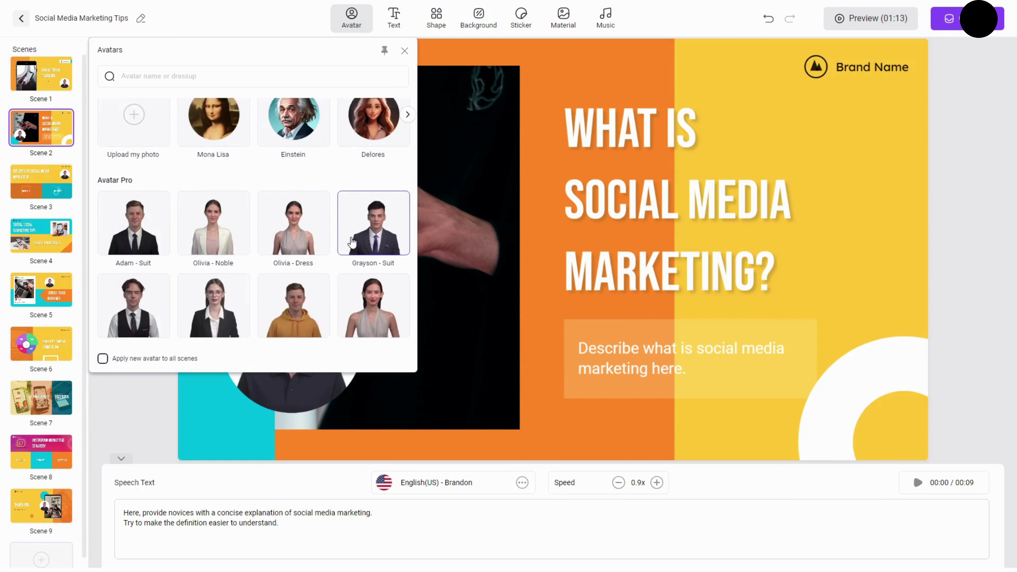
pyautogui.scroll(1, 358, 252)
pyautogui.scroll(-2, 352, 242)
pyautogui.scroll(1, 352, 242)
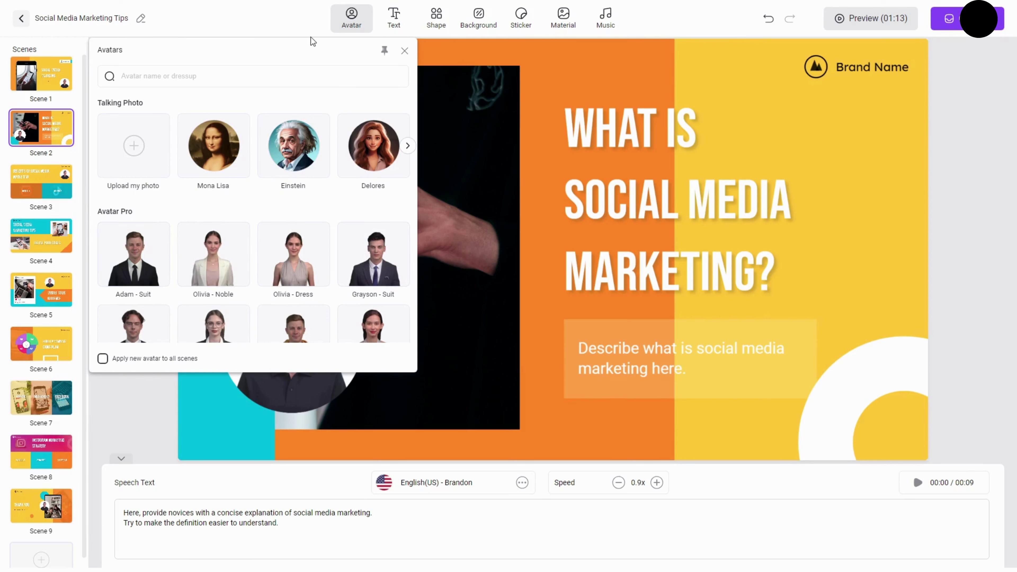
# Close the avatar library and look at the Text and Shape options
pyautogui.click(405, 52)
pyautogui.click(393, 17)
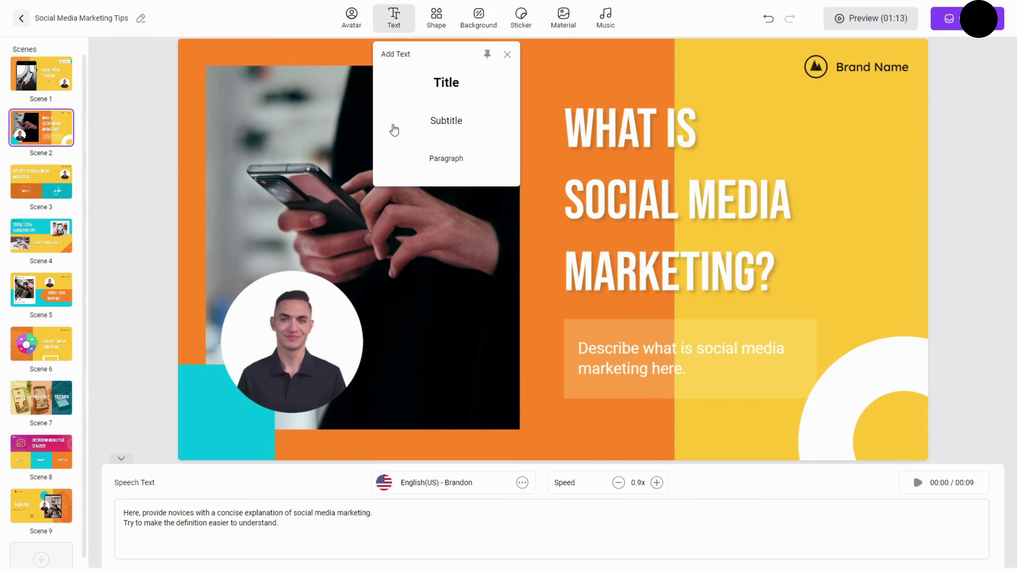
pyautogui.click(436, 18)
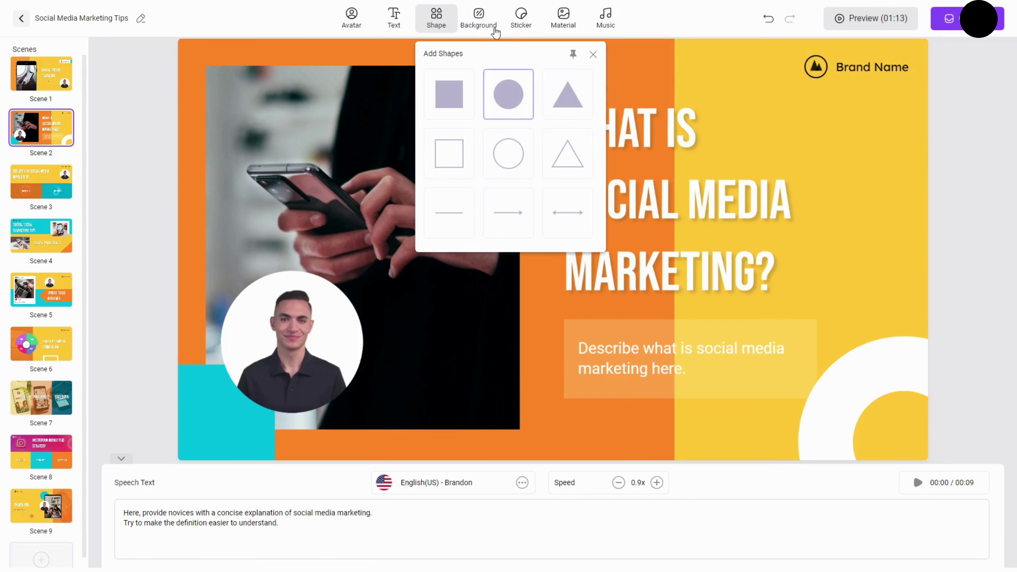
# Check My backgrounds, then show the Events category of stock backgrounds
pyautogui.click(486, 20)
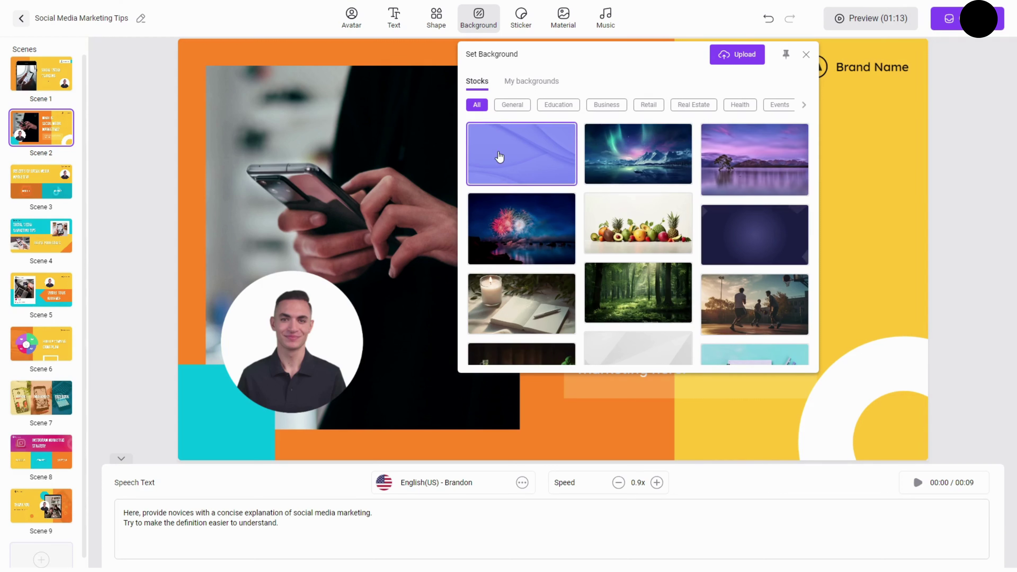
pyautogui.click(532, 84)
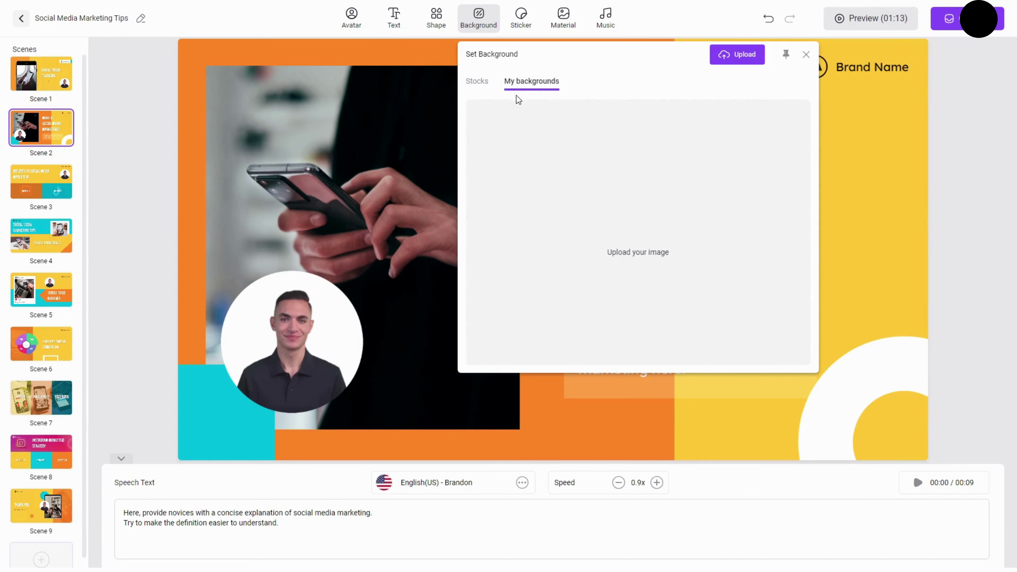
pyautogui.click(480, 84)
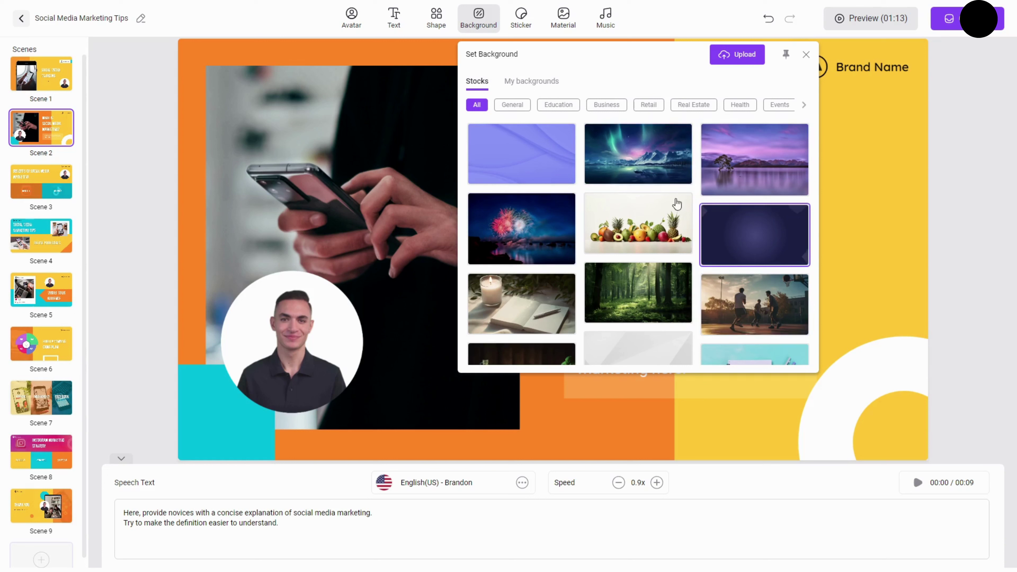
pyautogui.click(791, 106)
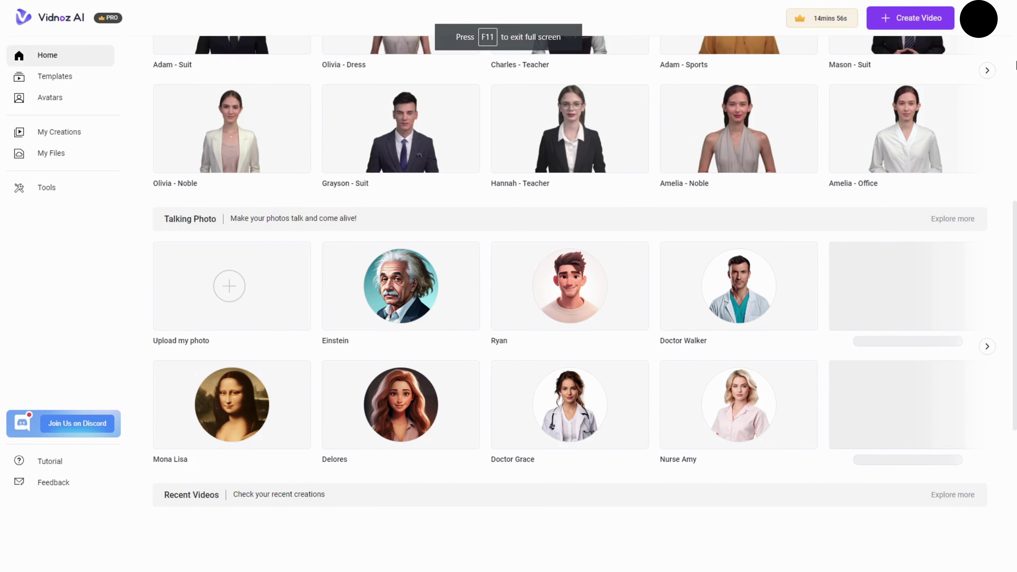
pyautogui.click(401, 285)
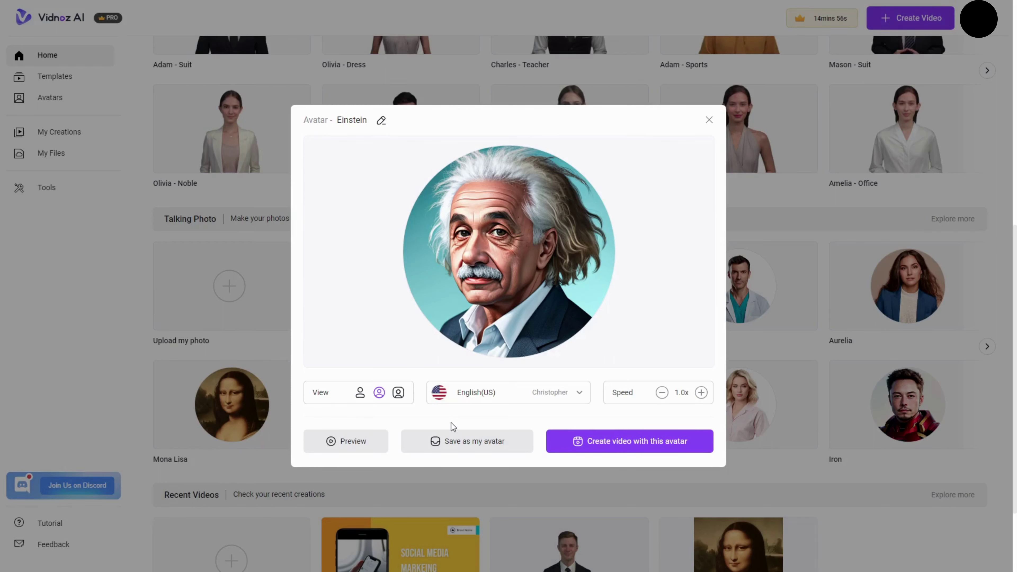
pyautogui.click(477, 392)
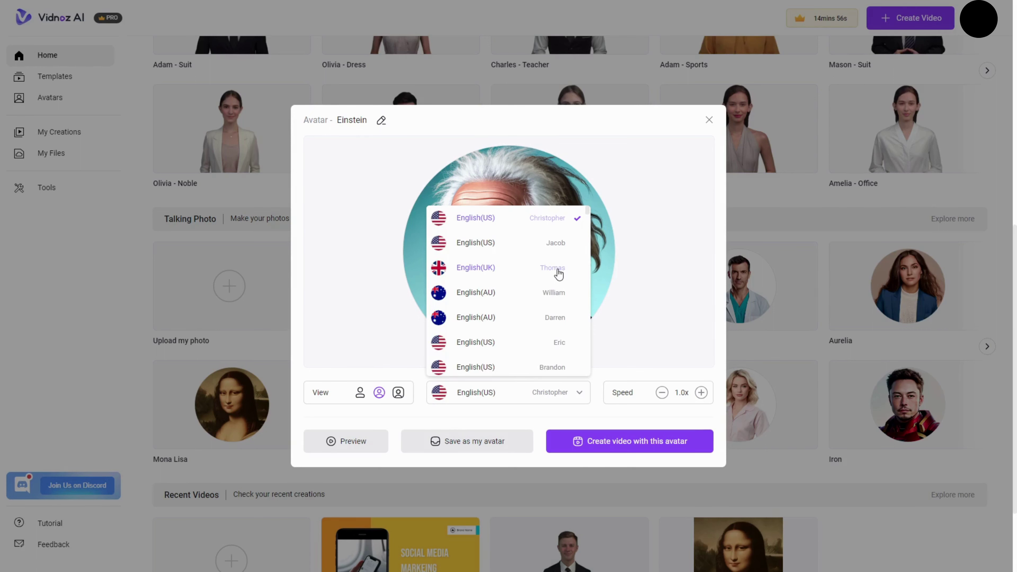
pyautogui.click(587, 432)
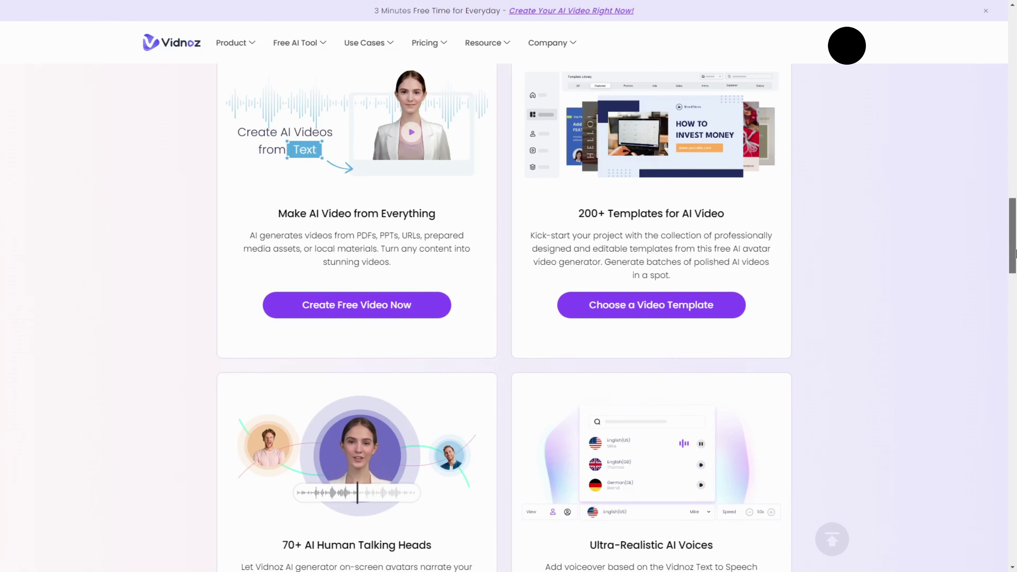
# Scroll the Vidnoz website down to the Make Video Creation Easy for All! banner and footer
pyautogui.moveTo(1015, 253); pyautogui.dragTo(1015, 531)
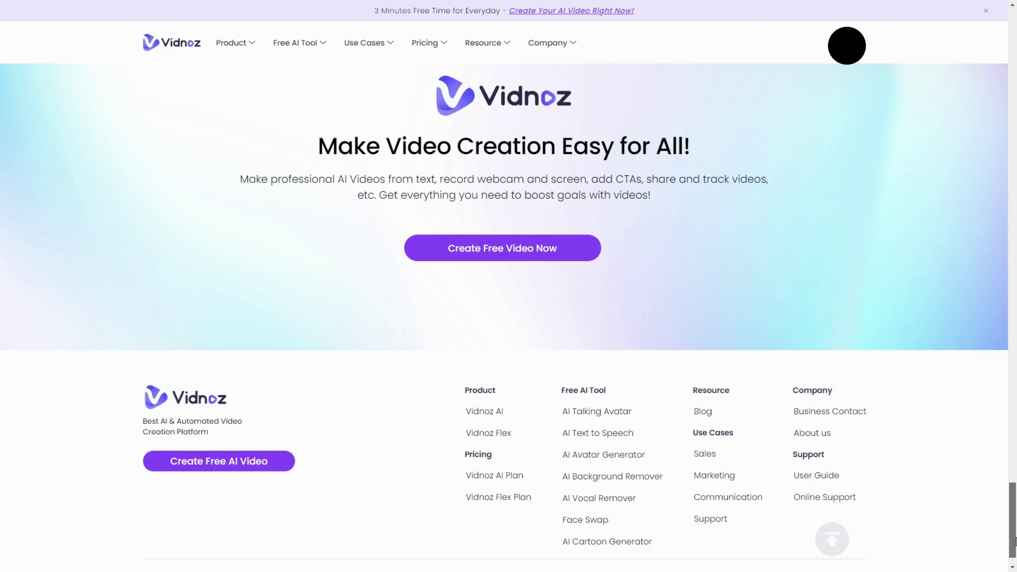